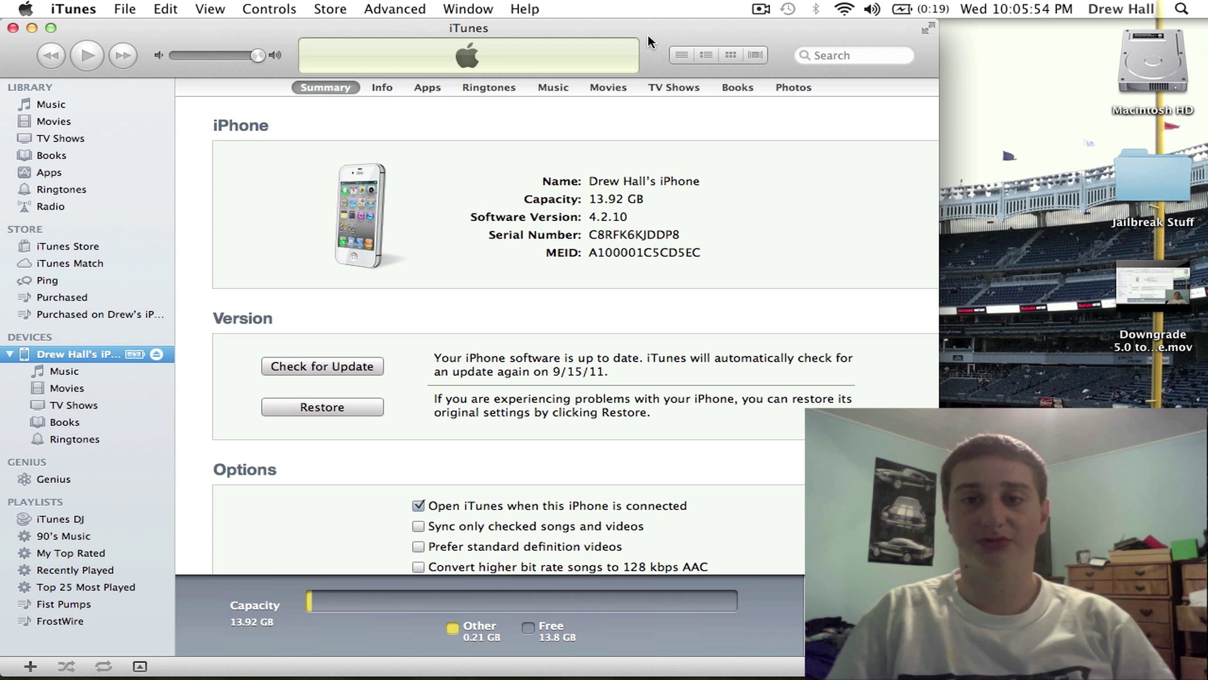
- Browse the 5.0 CDMA .ipsw firmware files via Option-Restore, then cancel without restoring
left_click(1059, 11)
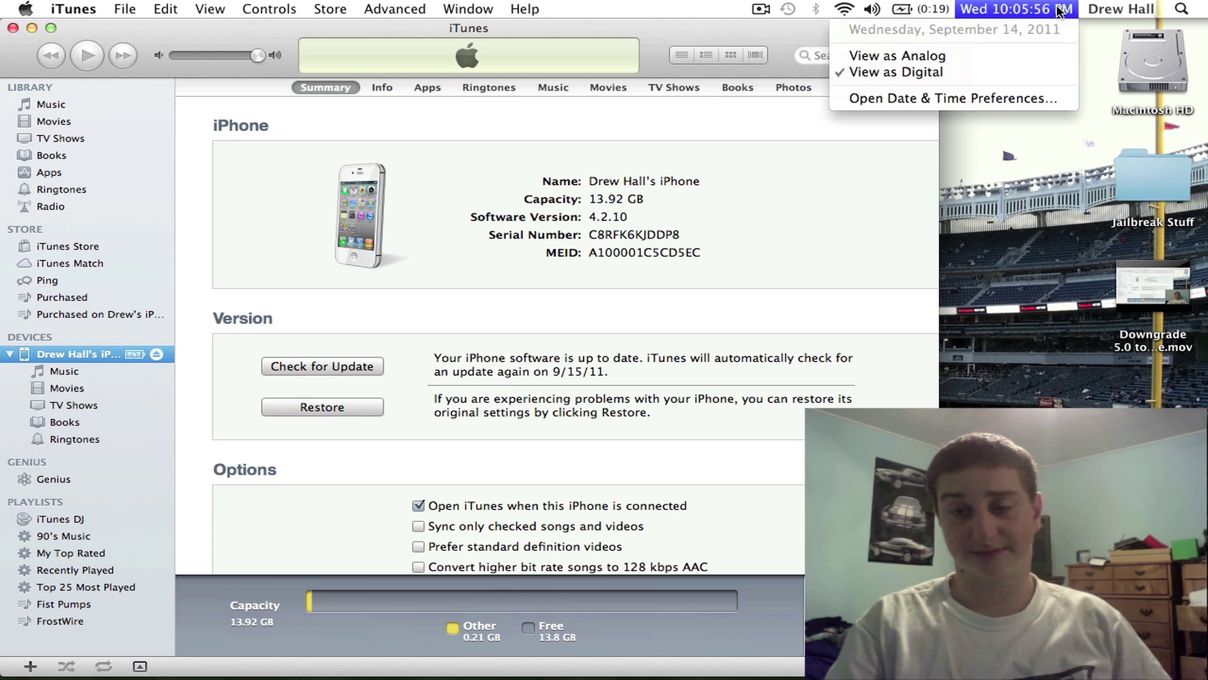
left_click(1058, 9)
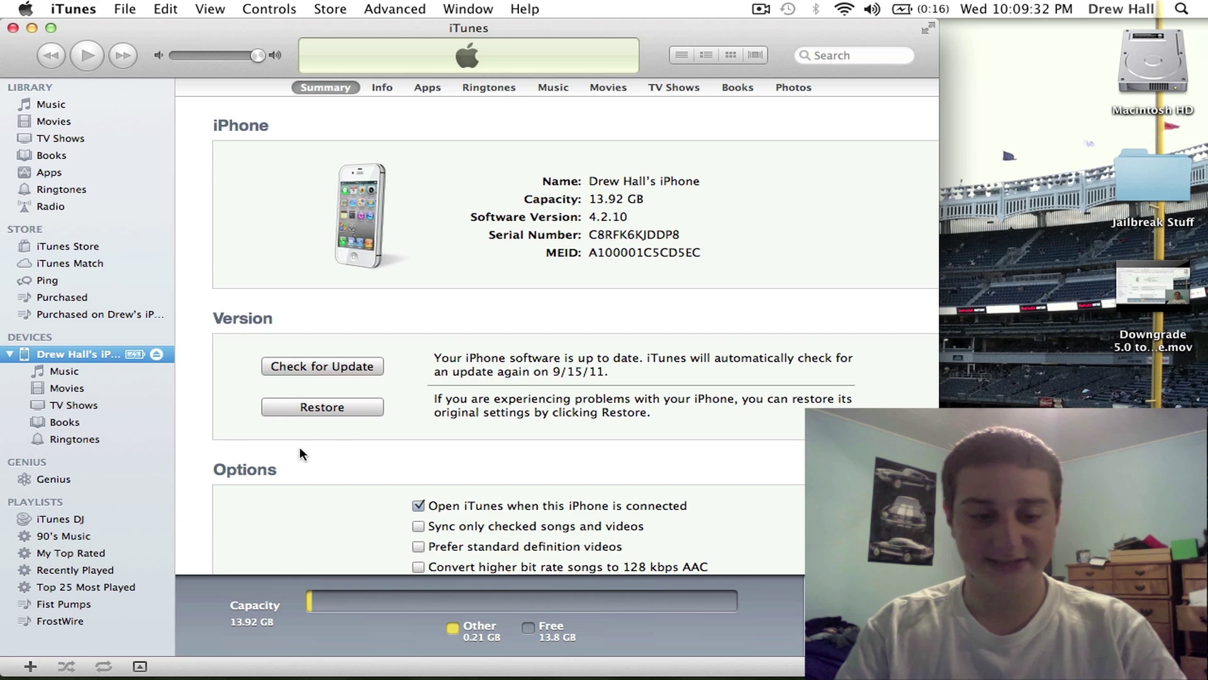
key("alt")
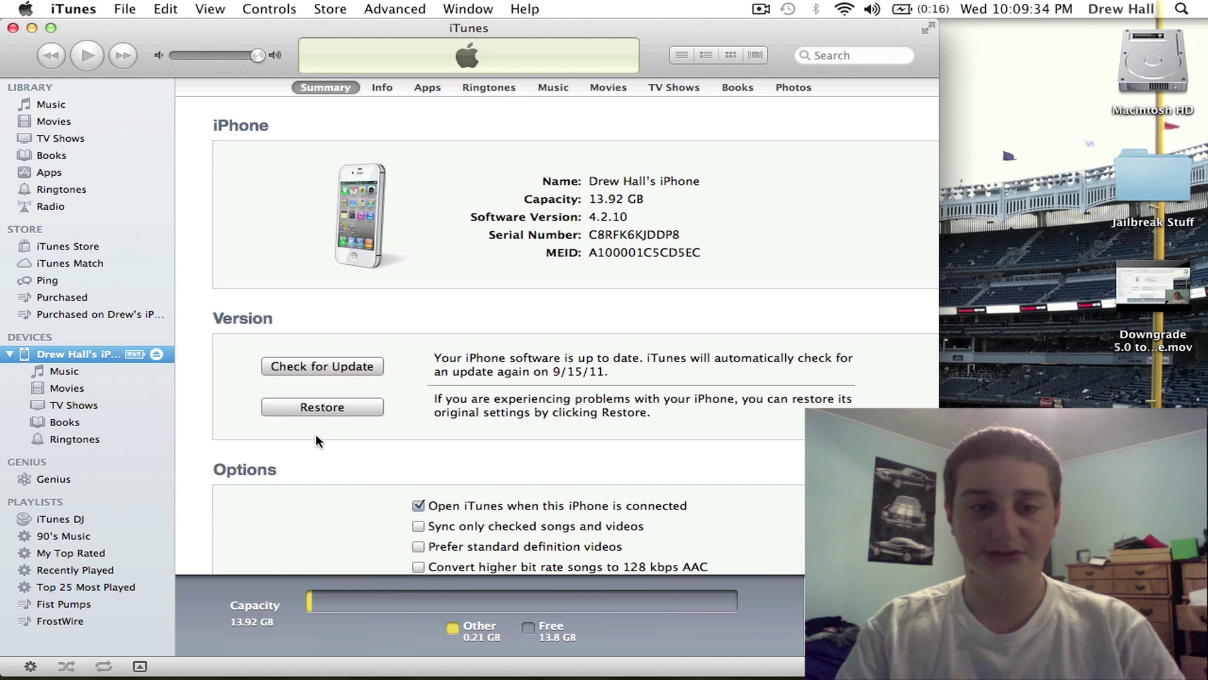
left_click(338, 409, "alt")
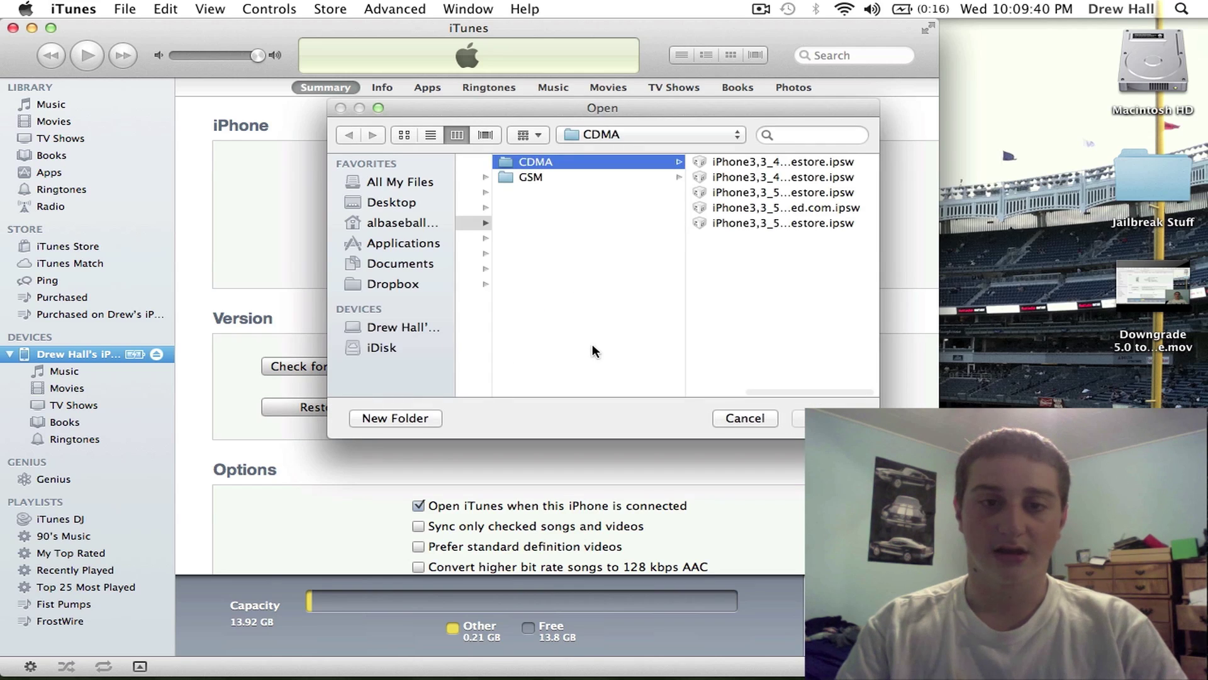
left_click(744, 203)
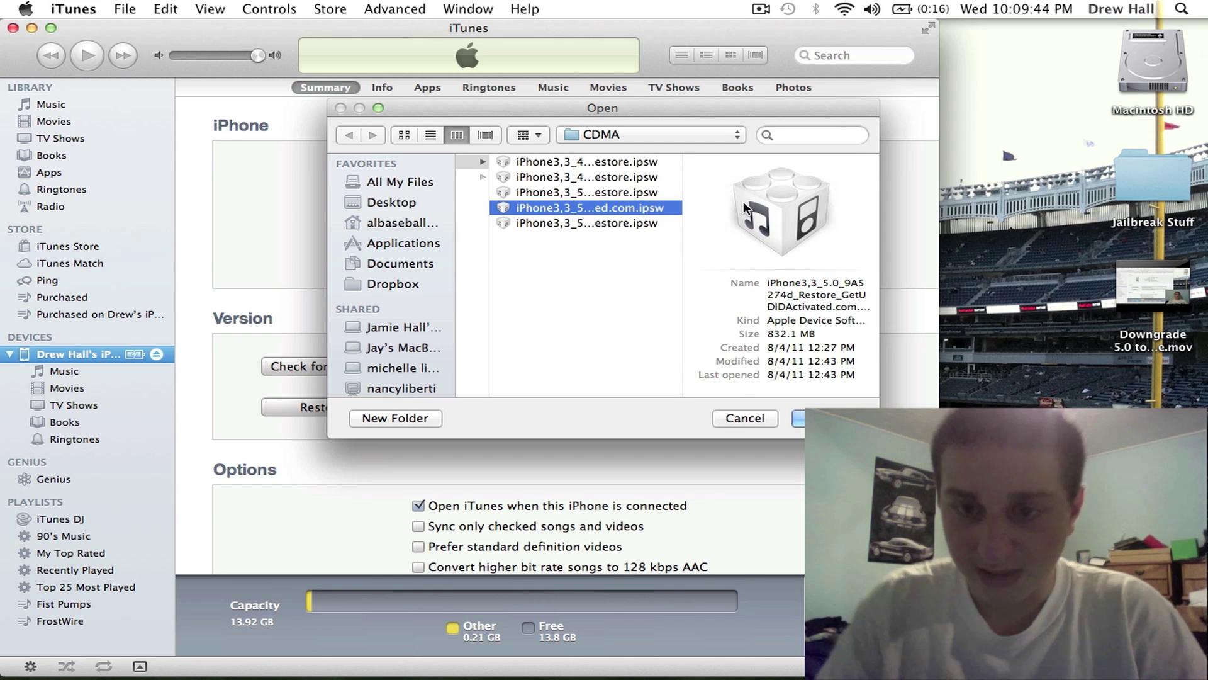
key("Down")
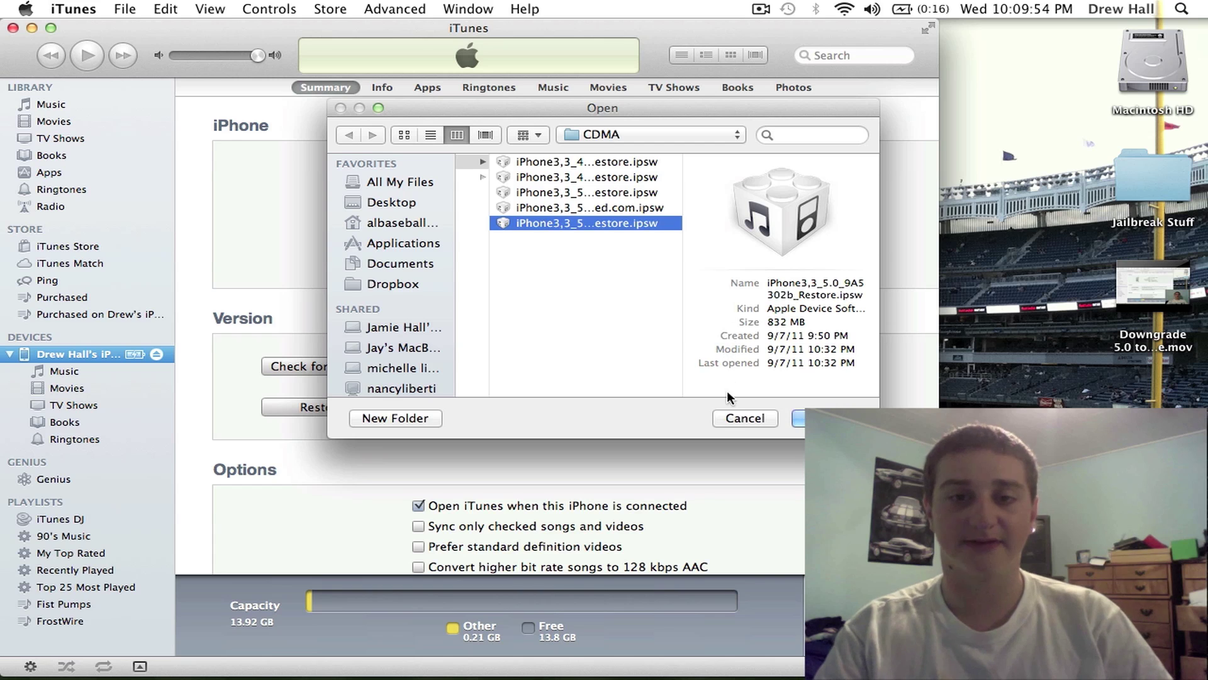
left_click(742, 415)
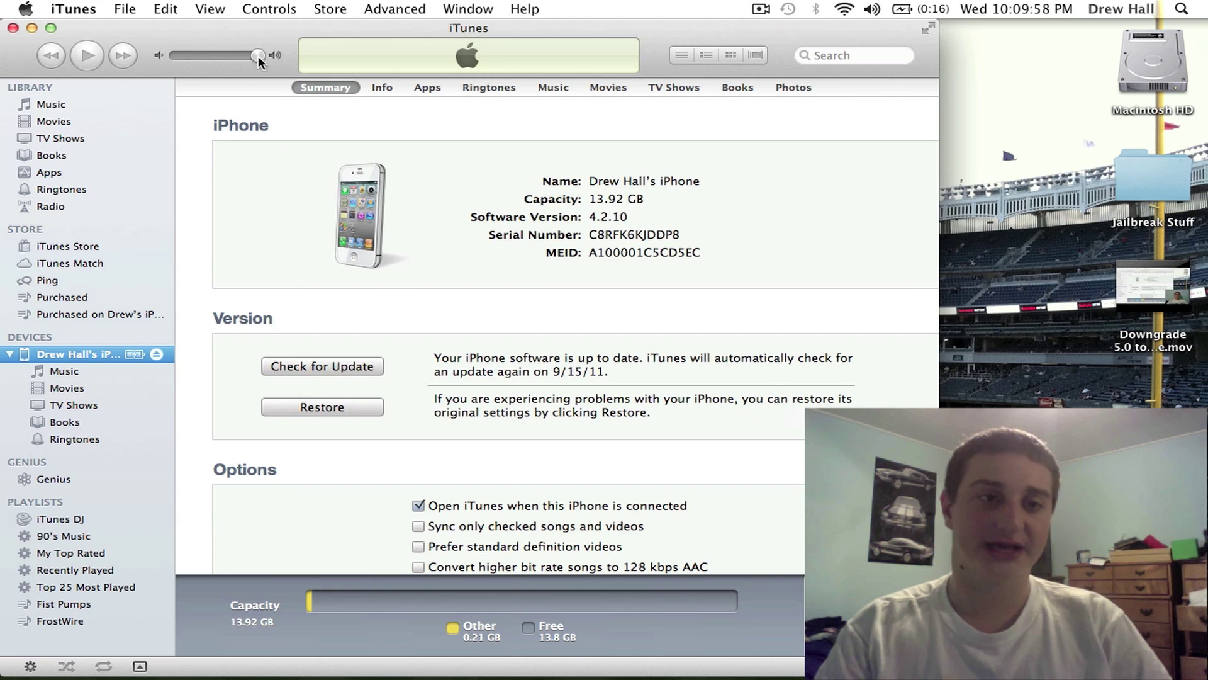
- Quit iTunes and bring Finder to the front
left_click(80, 8)
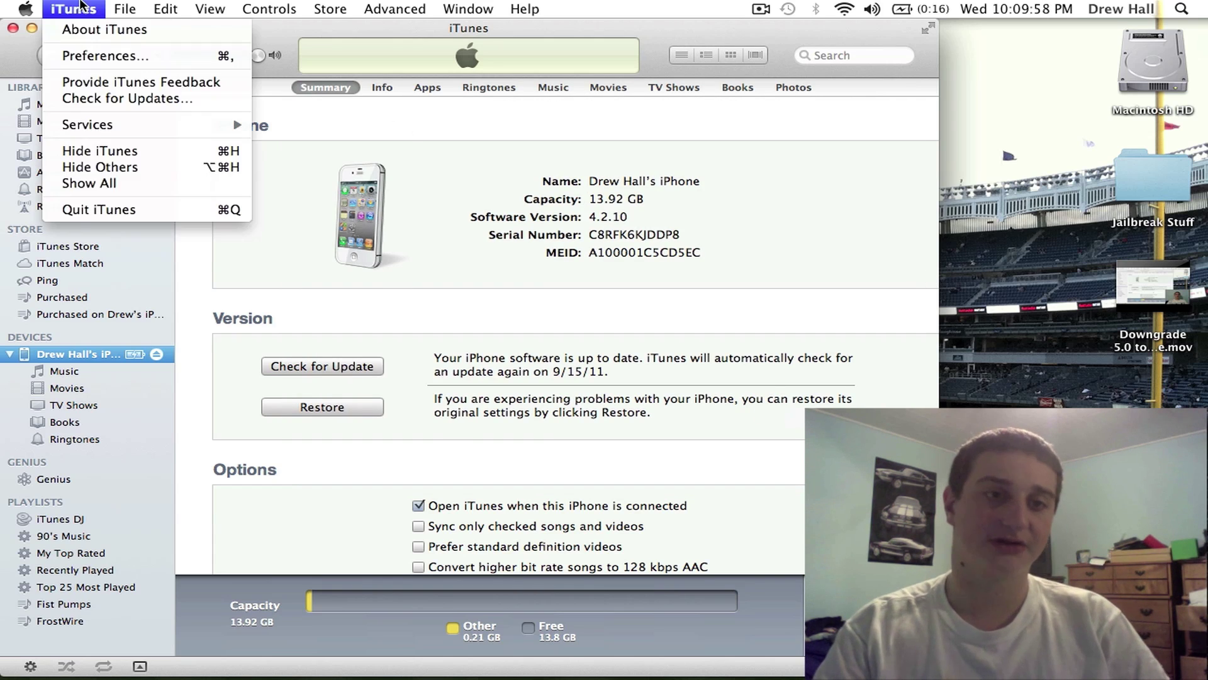
left_click(108, 203)
left_click(239, 216)
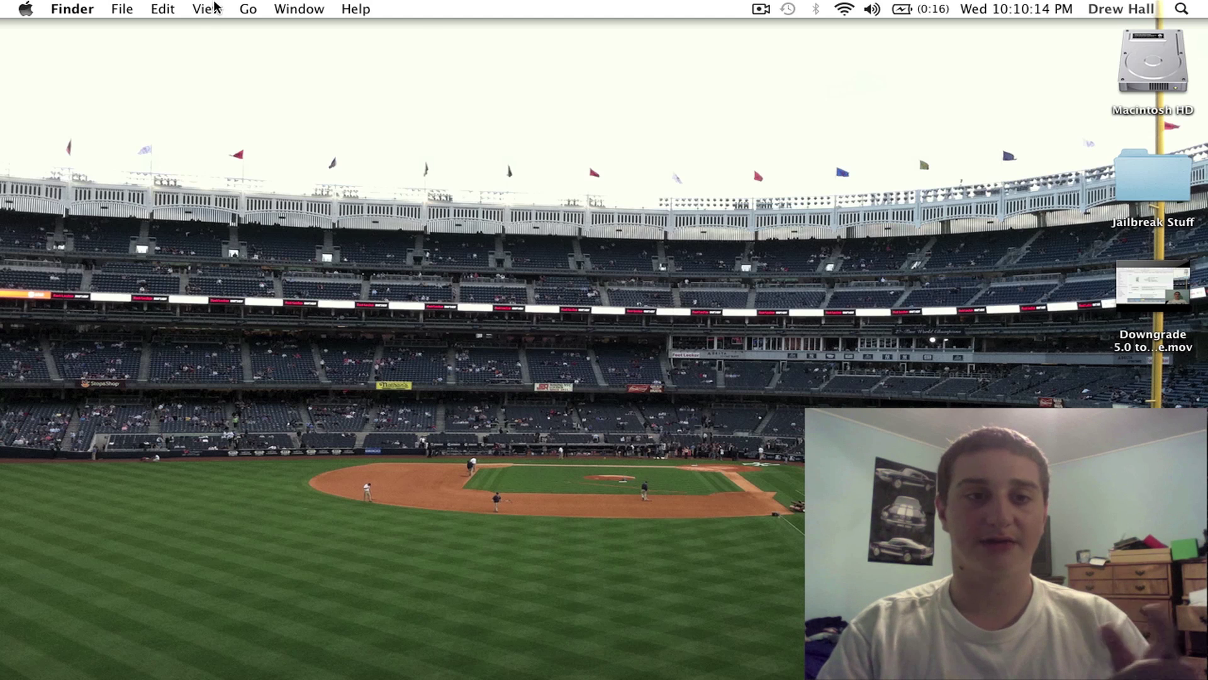
- Go to /private/etc and open the hosts file to read its gs.apple.com entries
left_click(242, 9)
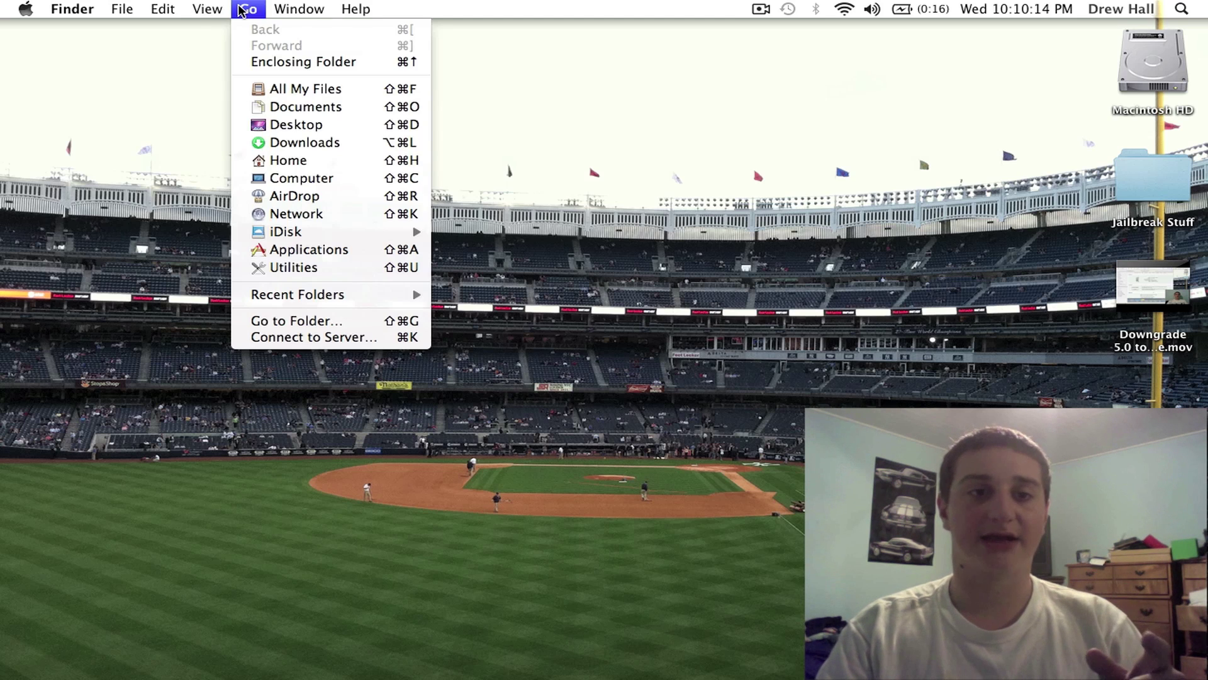
left_click(313, 322)
left_click(722, 250)
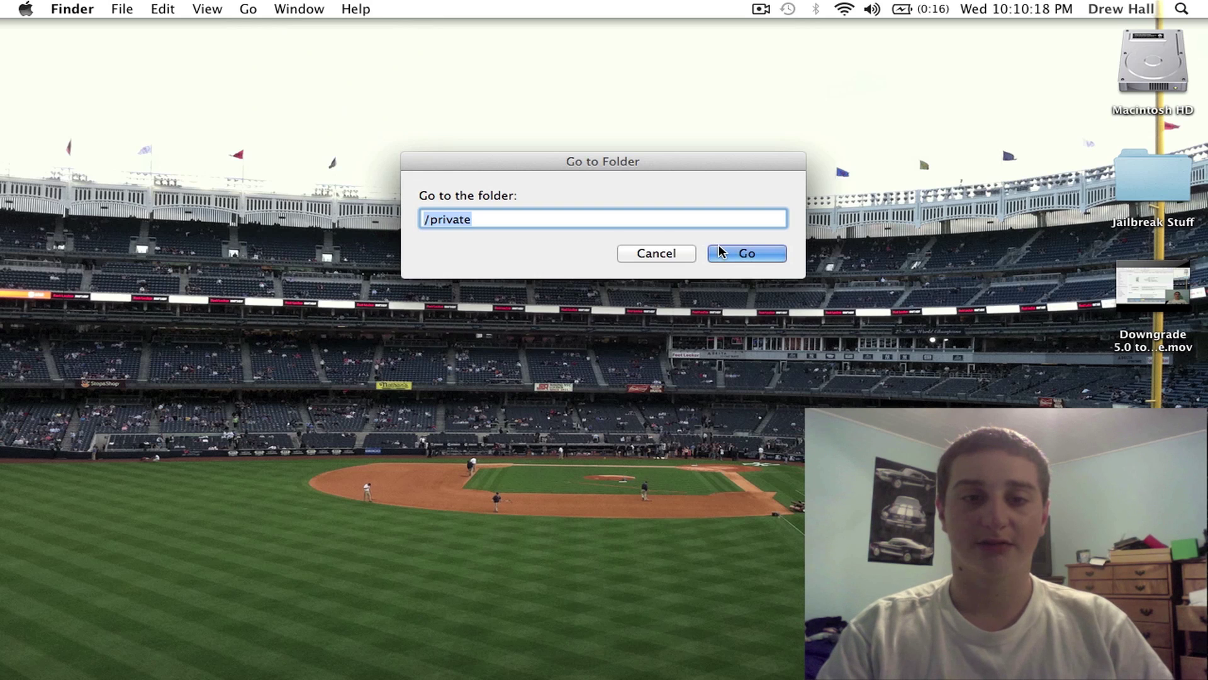
double_click(444, 252)
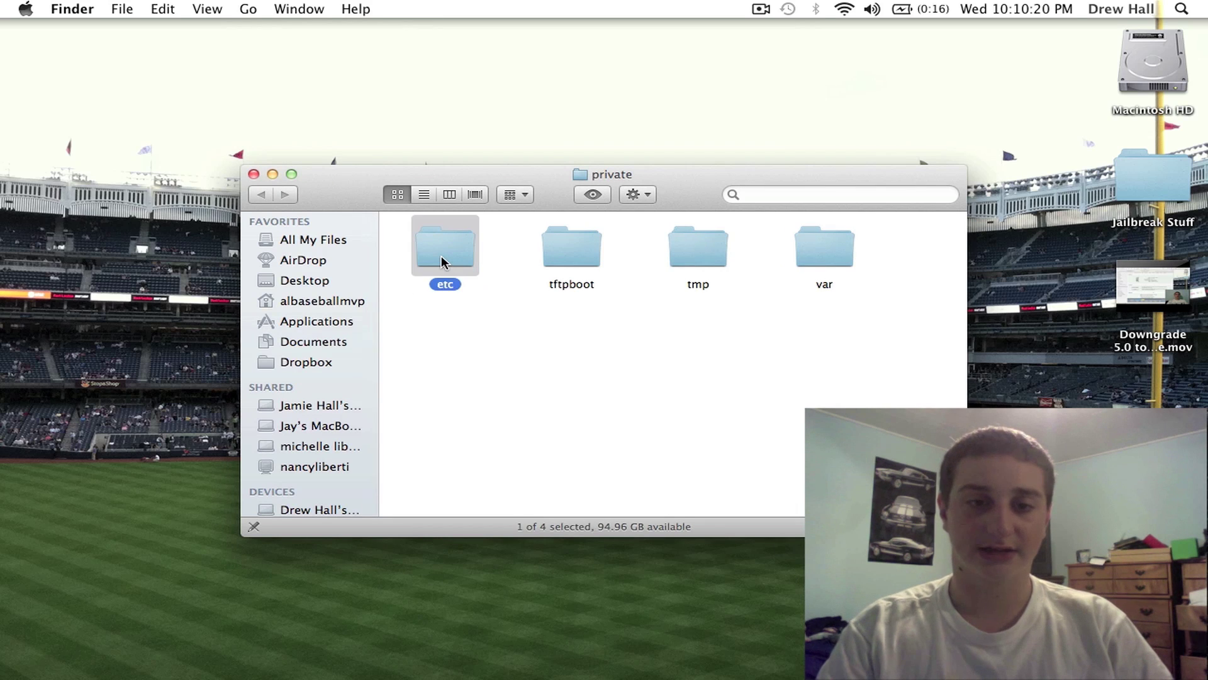
left_click(717, 471)
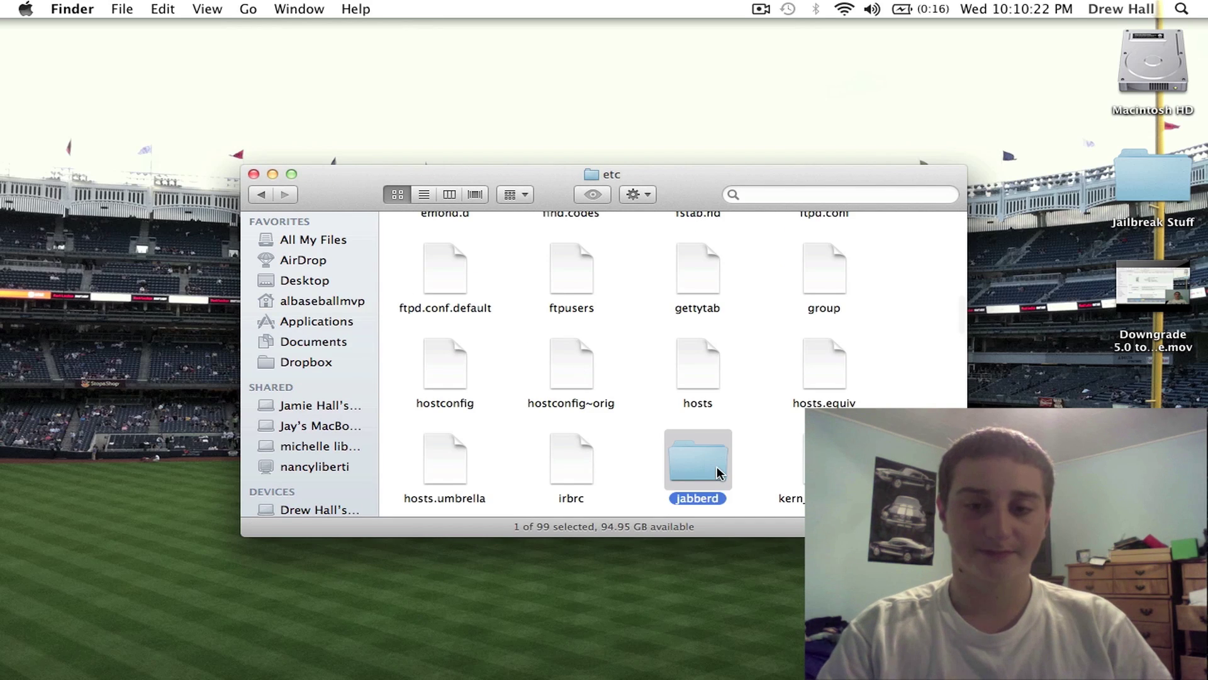
double_click(702, 378)
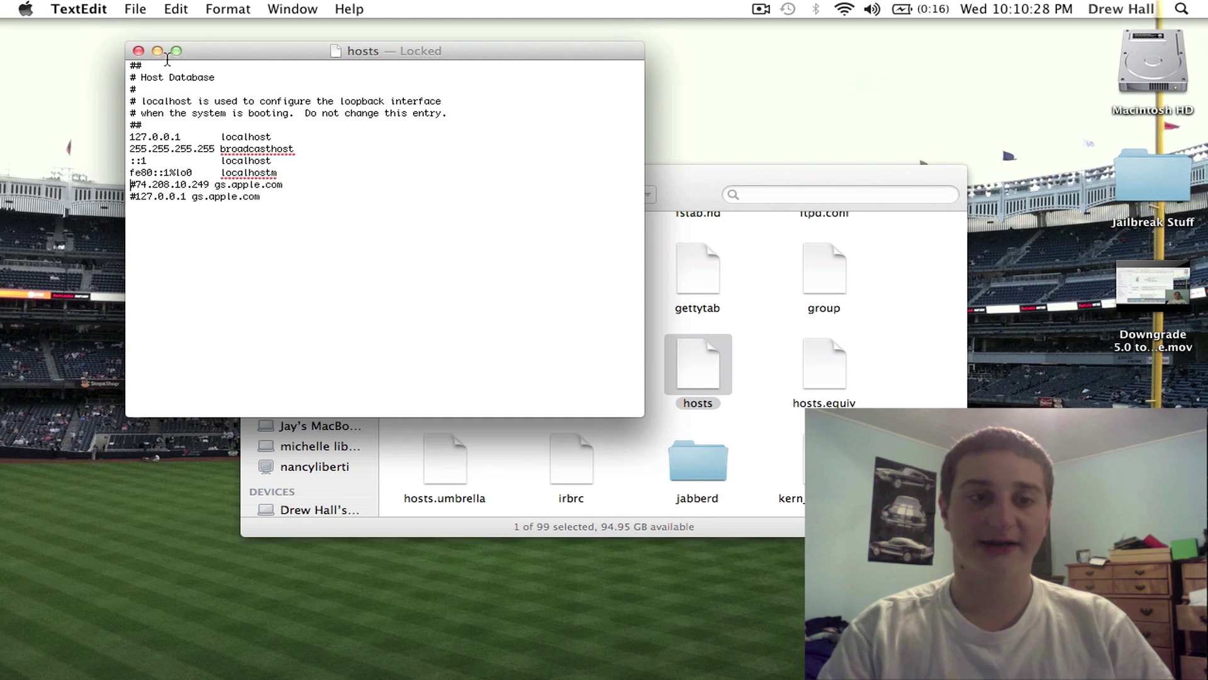
- Close the hosts file and the etc window, then bring up Spotlight search
left_click(138, 50)
left_click(254, 174)
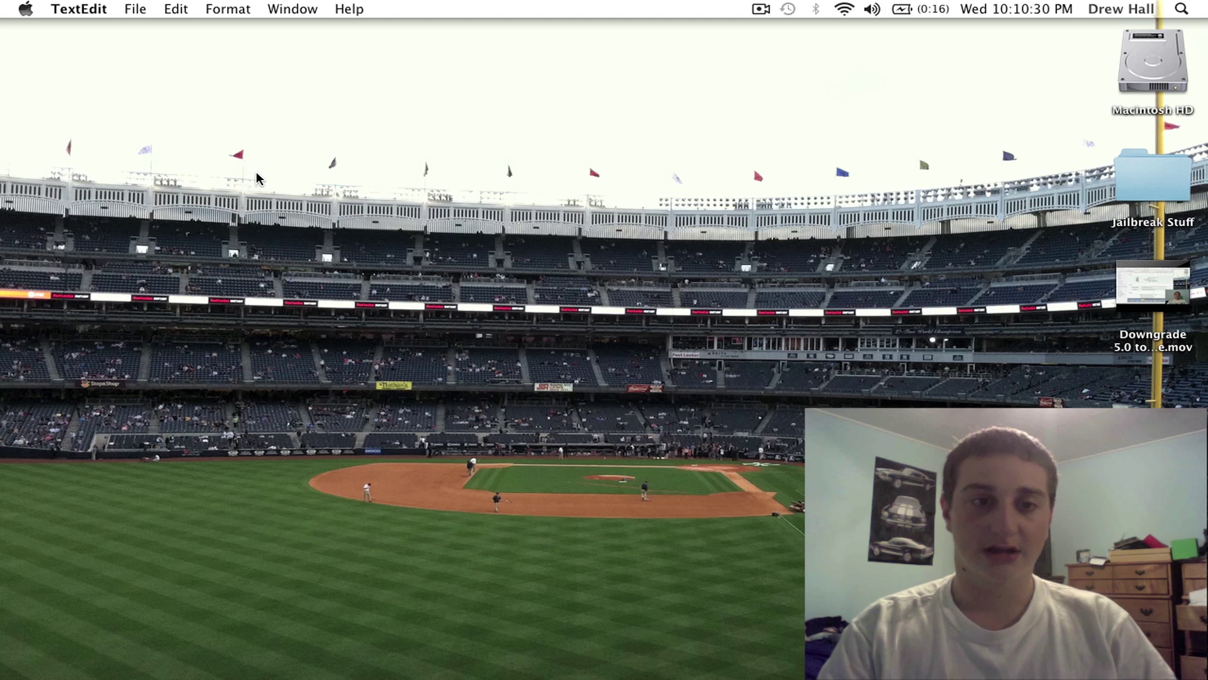
left_click(1178, 7)
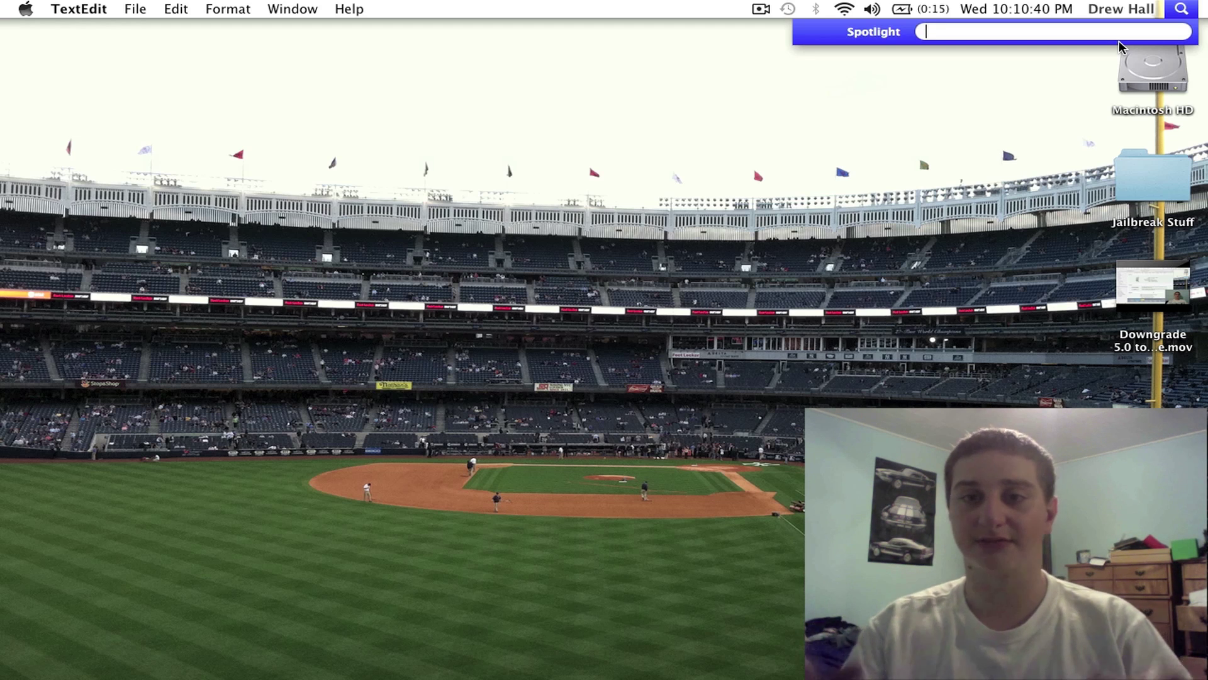
- Launch Terminal and run a copied 'sudo nano /etc/hosts' command
type("termin")
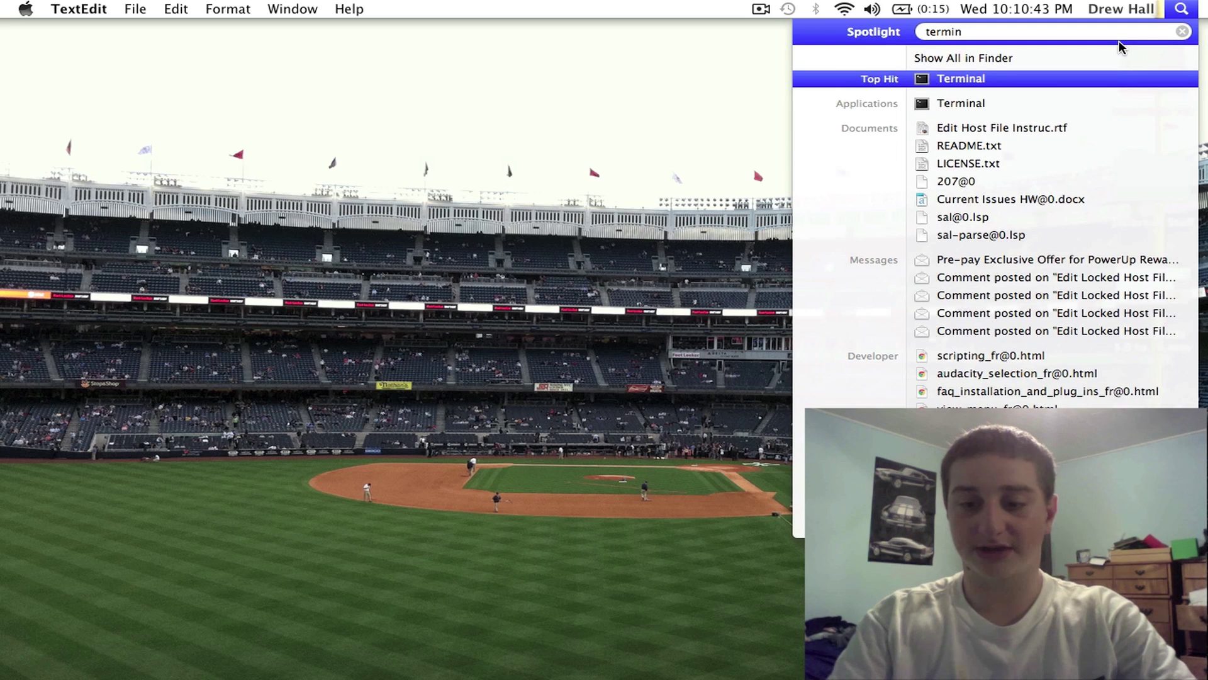
key("Return")
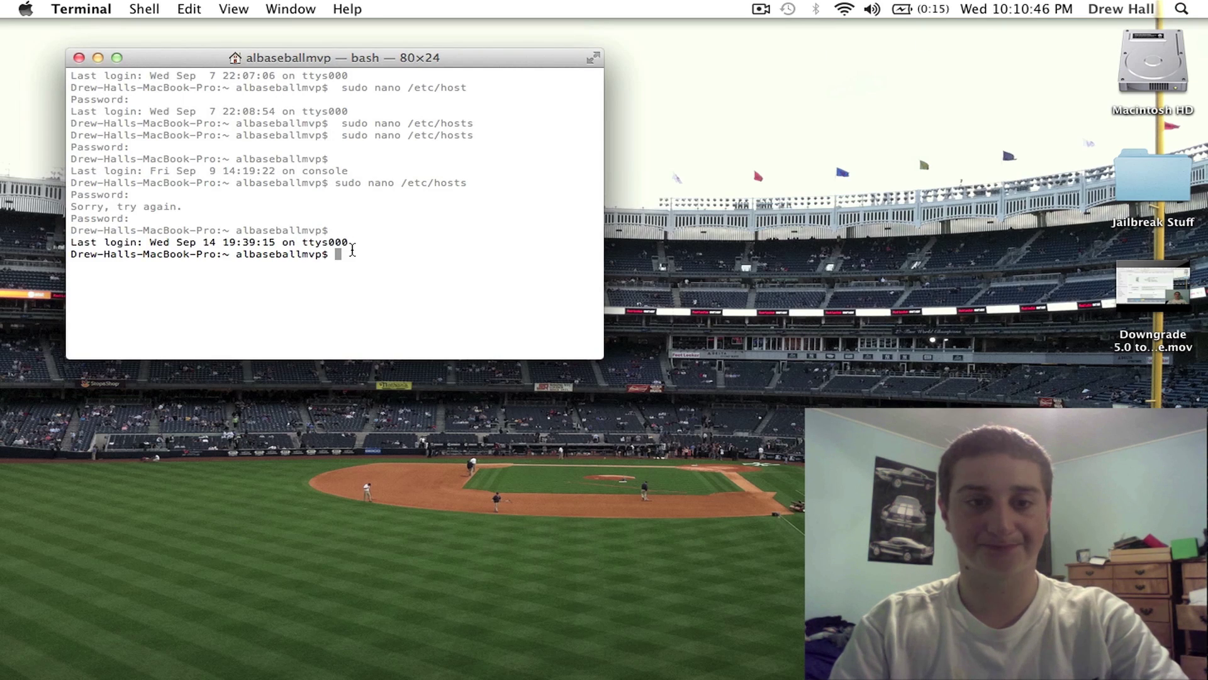
left_click_drag(334, 182, 511, 194)
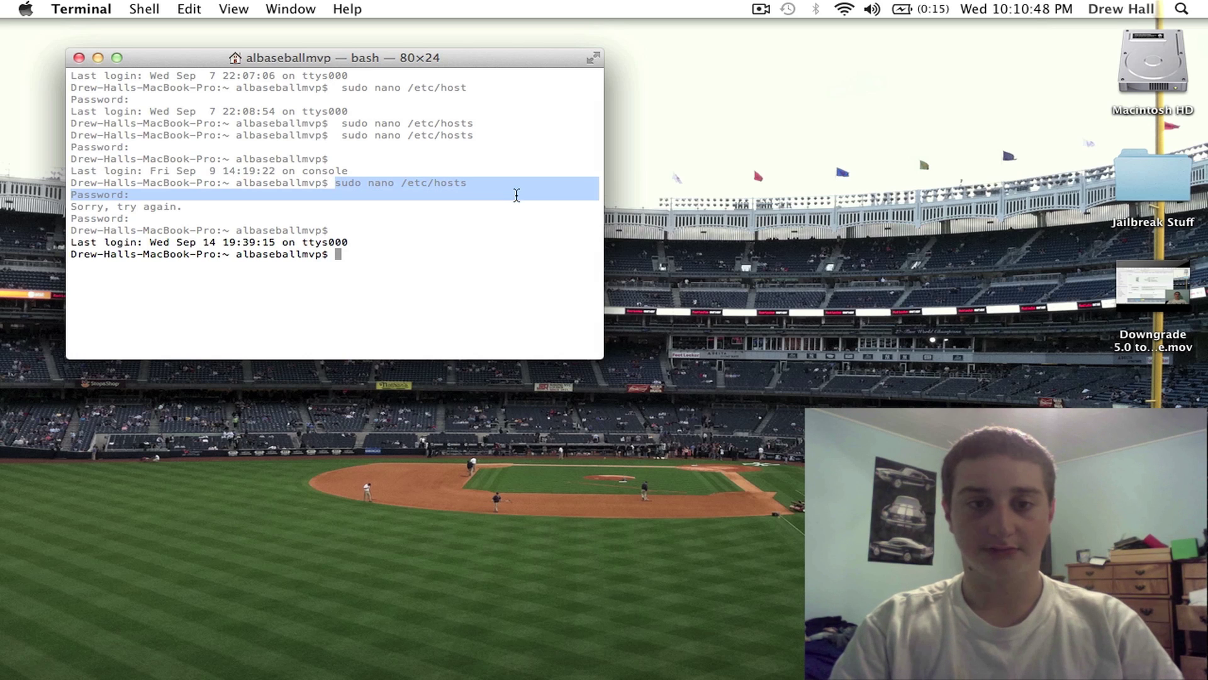
left_click(426, 184)
left_click_drag(468, 182, 335, 182)
triple_click(340, 182)
right_click(361, 180)
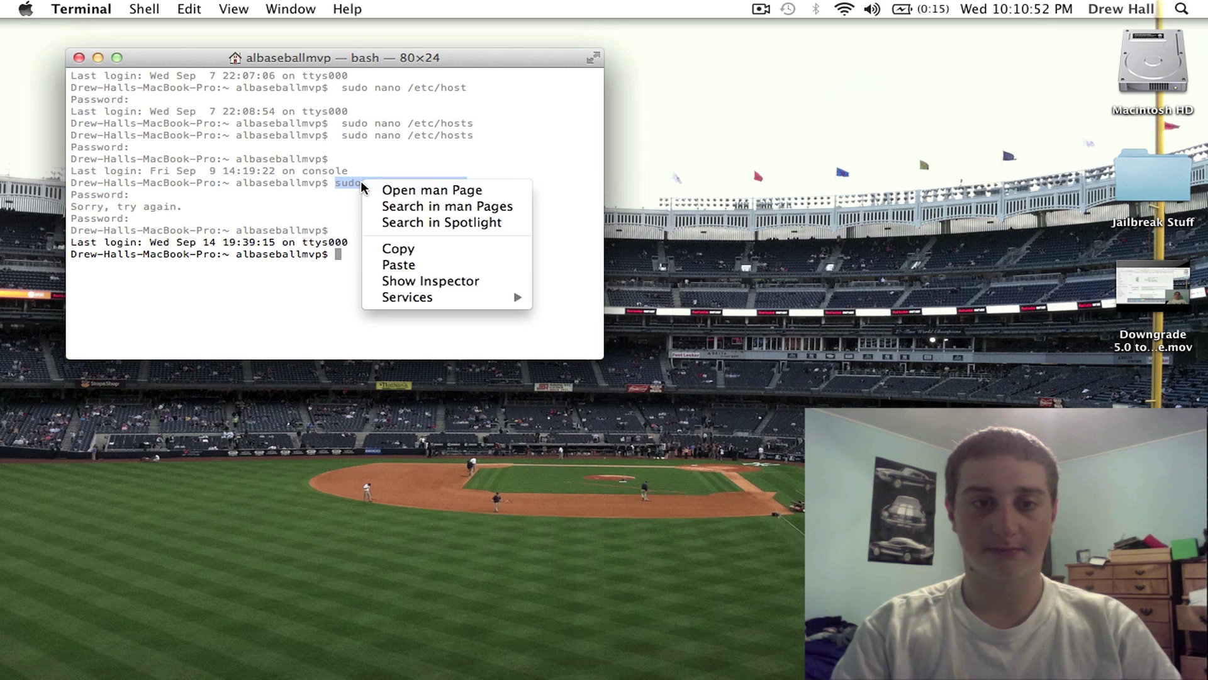
left_click(400, 249)
right_click(377, 255)
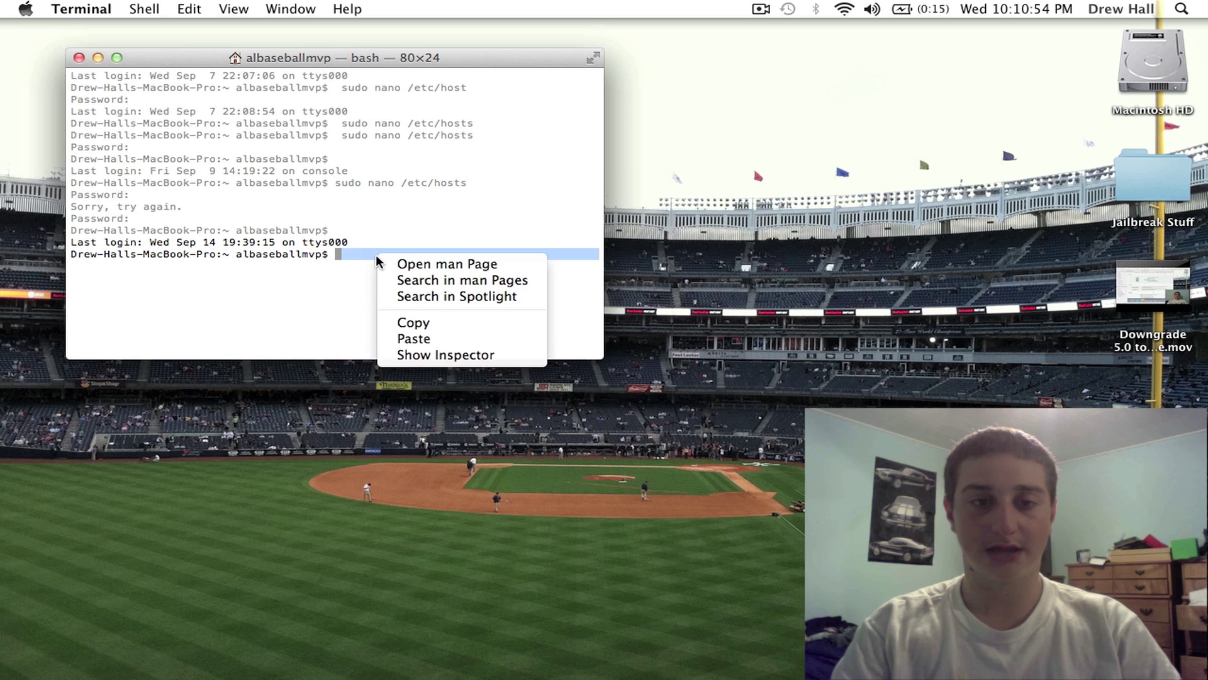
left_click(408, 334)
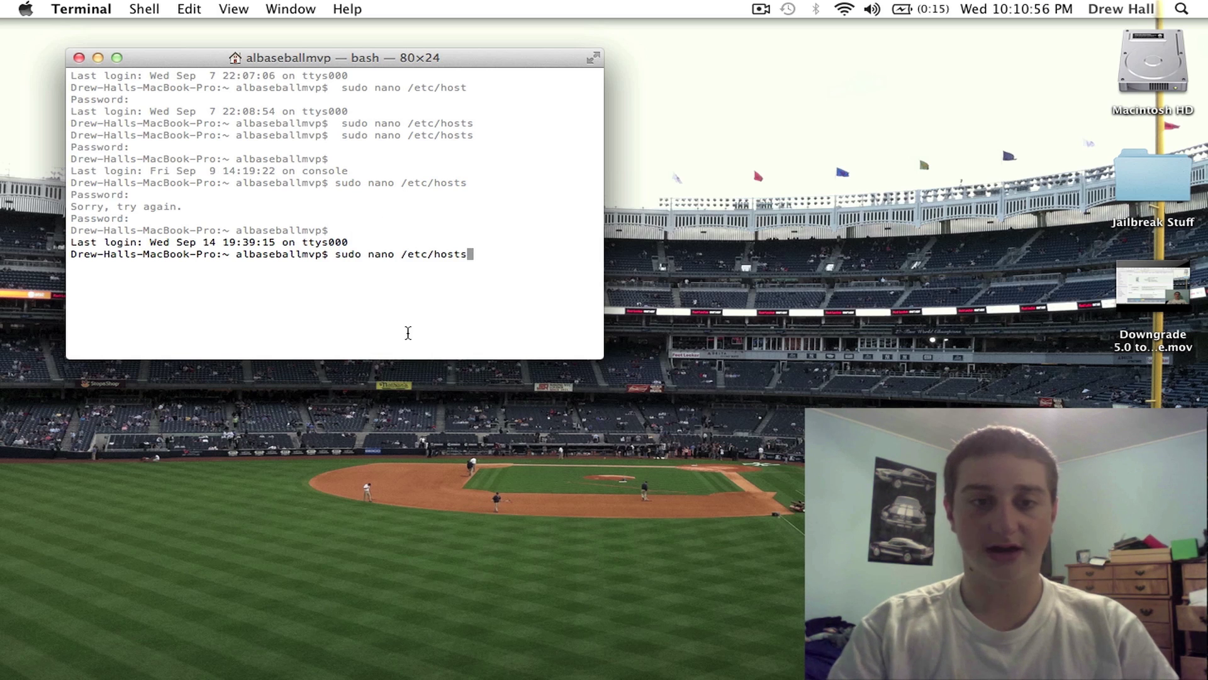
key("Return")
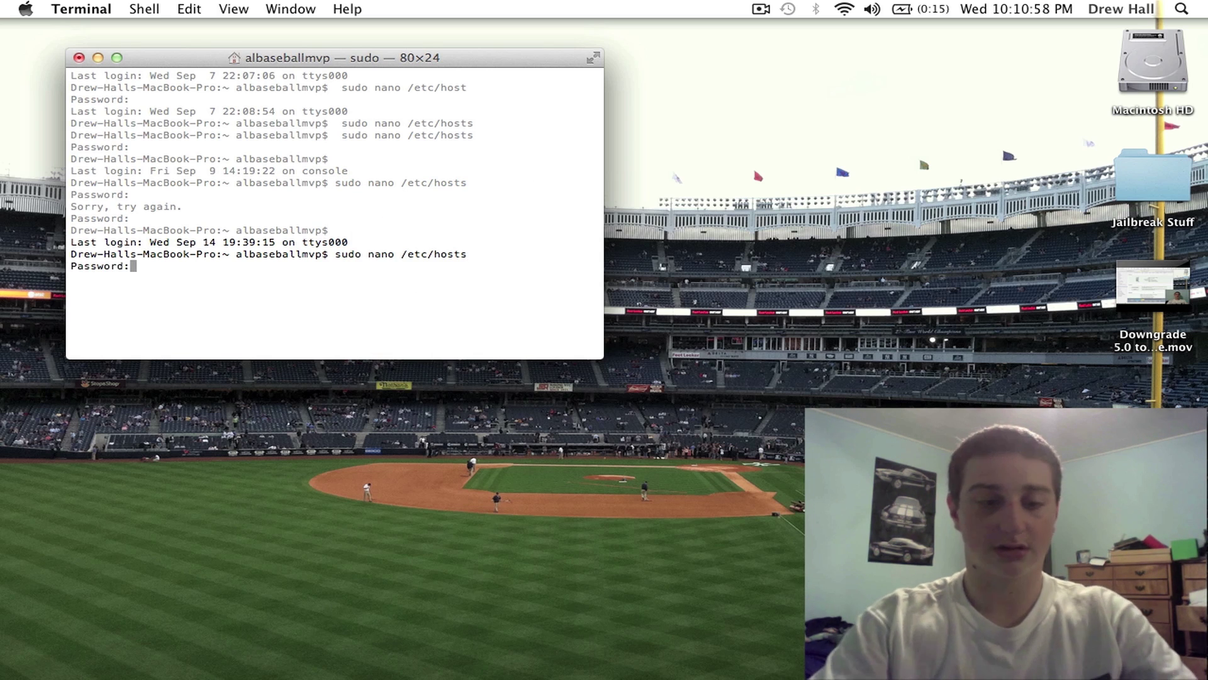
- Enter the admin password and erase the 127.0.0.1 and 74.208.10.249 gs.apple.com lines
key("Return")
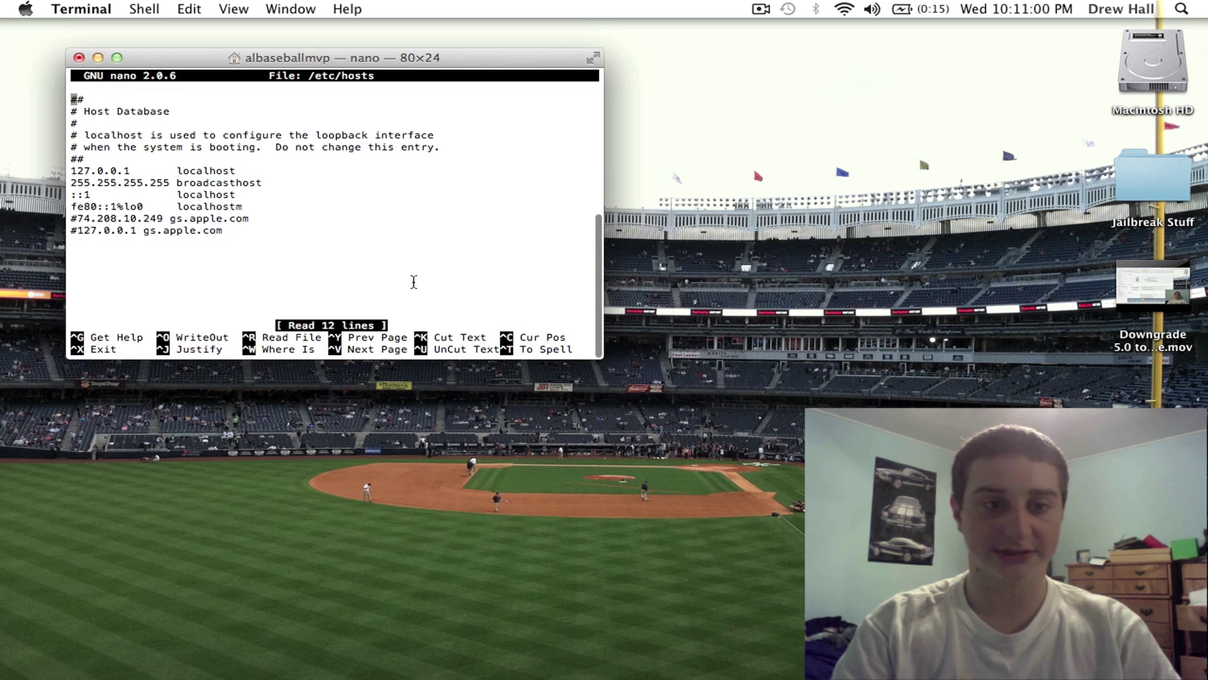
key("Down")
key("Down")
key("Down")
key("Down")
key("Down")
key("Down")
key("Down")
key("Down")
key("Down")
key("Down")
key("Down")
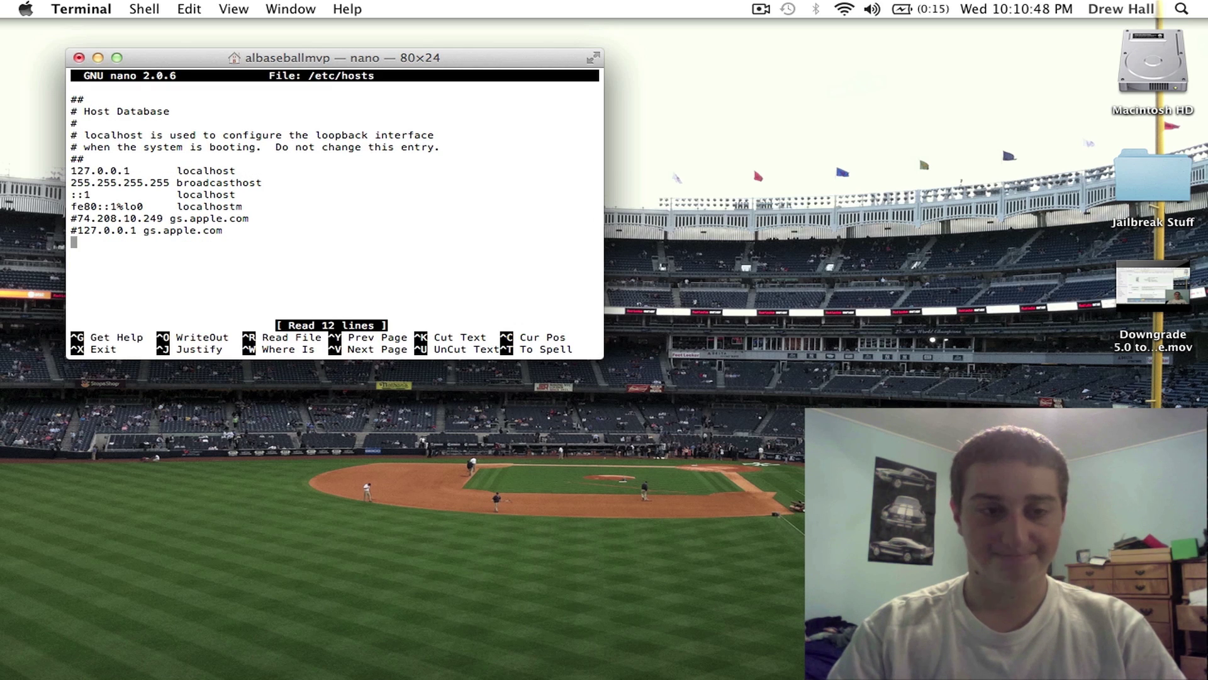
key("Right")
key("Right")
key("Right")
key("Right")
key("Right")
key("Right")
key("Right")
key("Right")
key("Right")
key("Right")
key("Right")
key("Right")
key("Right")
key("Right")
key("Right")
key("Right")
key("Right")
key("Right")
key("Right")
key("Right")
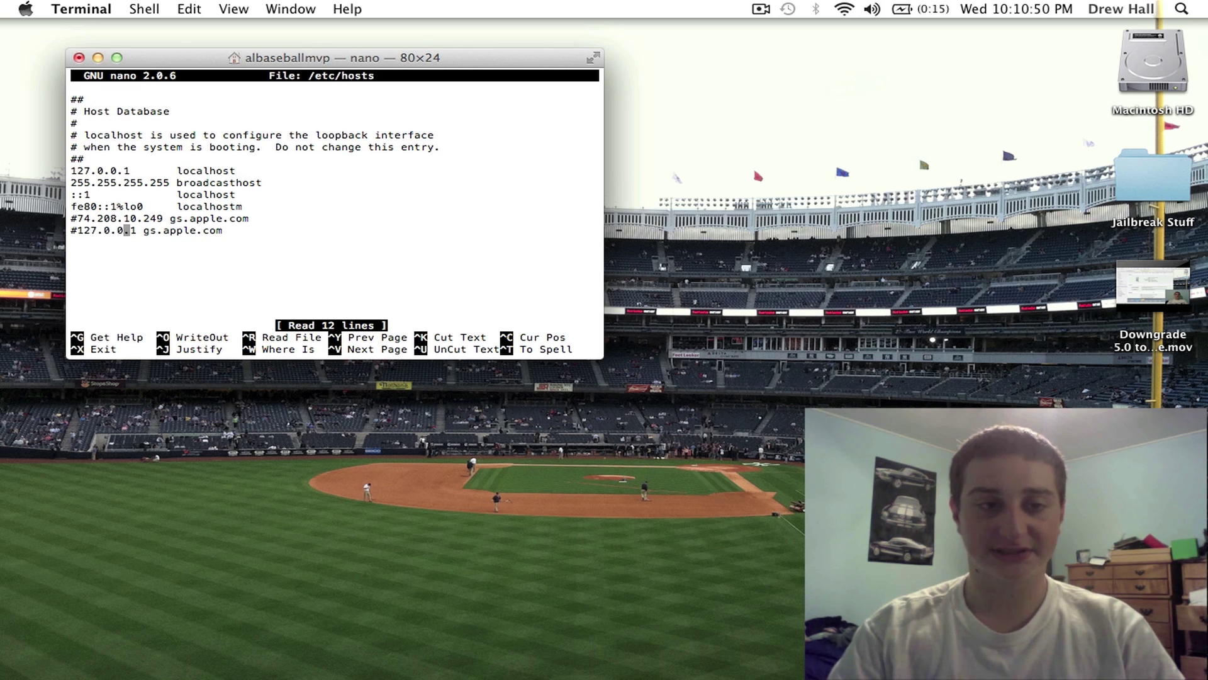
key("Right")
key("Right")
key("Right")
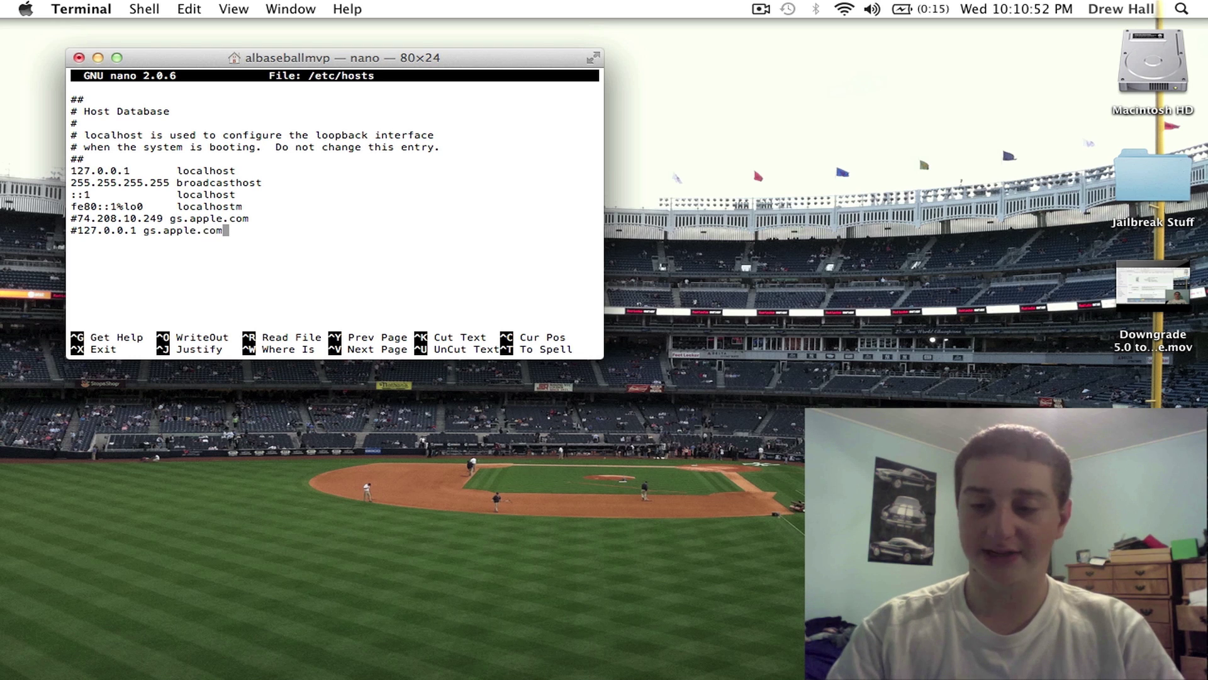
key("BackSpace")
key("BackSpace")
key("BackSpace")
key("BackSpace")
key("BackSpace")
key("BackSpace")
key("BackSpace")
key("BackSpace")
key("BackSpace")
key("BackSpace")
key("BackSpace")
key("BackSpace")
key("BackSpace")
key("BackSpace")
key("BackSpace")
key("BackSpace")
key("BackSpace")
key("BackSpace")
key("BackSpace")
key("BackSpace")
key("BackSpace")
key("BackSpace")
key("BackSpace")
key("BackSpace")
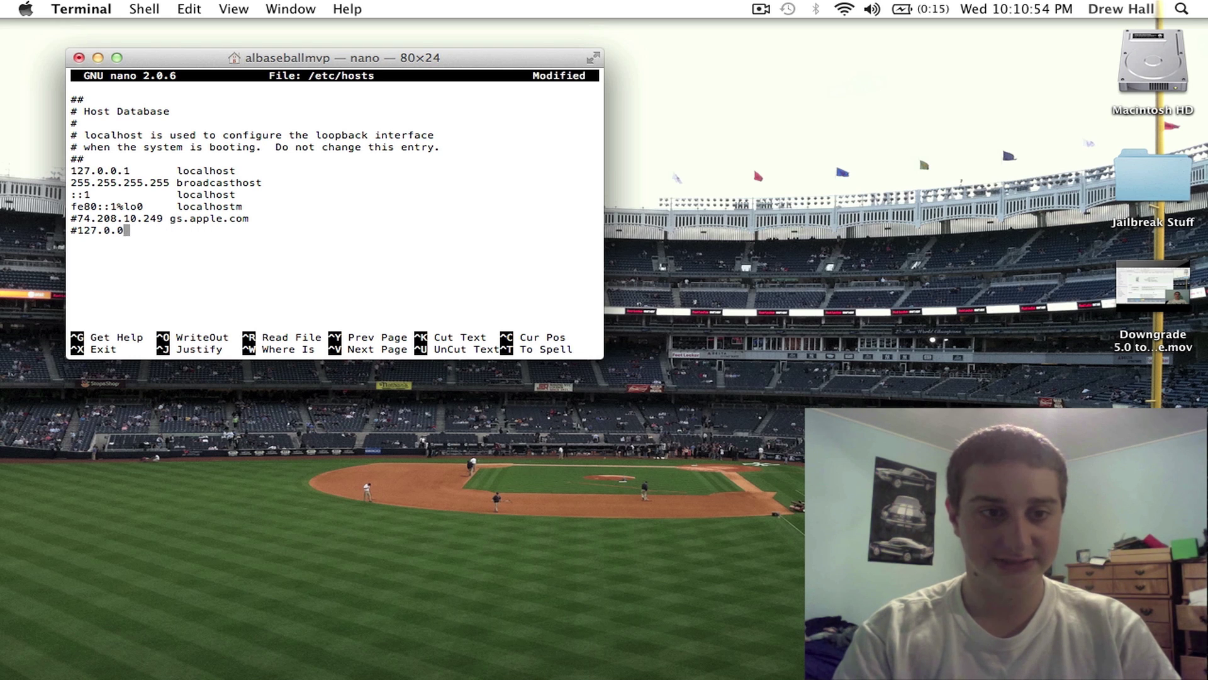
key("BackSpace")
key("BackSpace")
key("BackSpace")
key("BackSpace")
key("BackSpace")
key("BackSpace")
key("BackSpace")
key("BackSpace")
key("BackSpace")
key("BackSpace")
key("BackSpace")
key("BackSpace")
key("BackSpace")
key("BackSpace")
key("BackSpace")
key("BackSpace")
key("BackSpace")
key("BackSpace")
key("BackSpace")
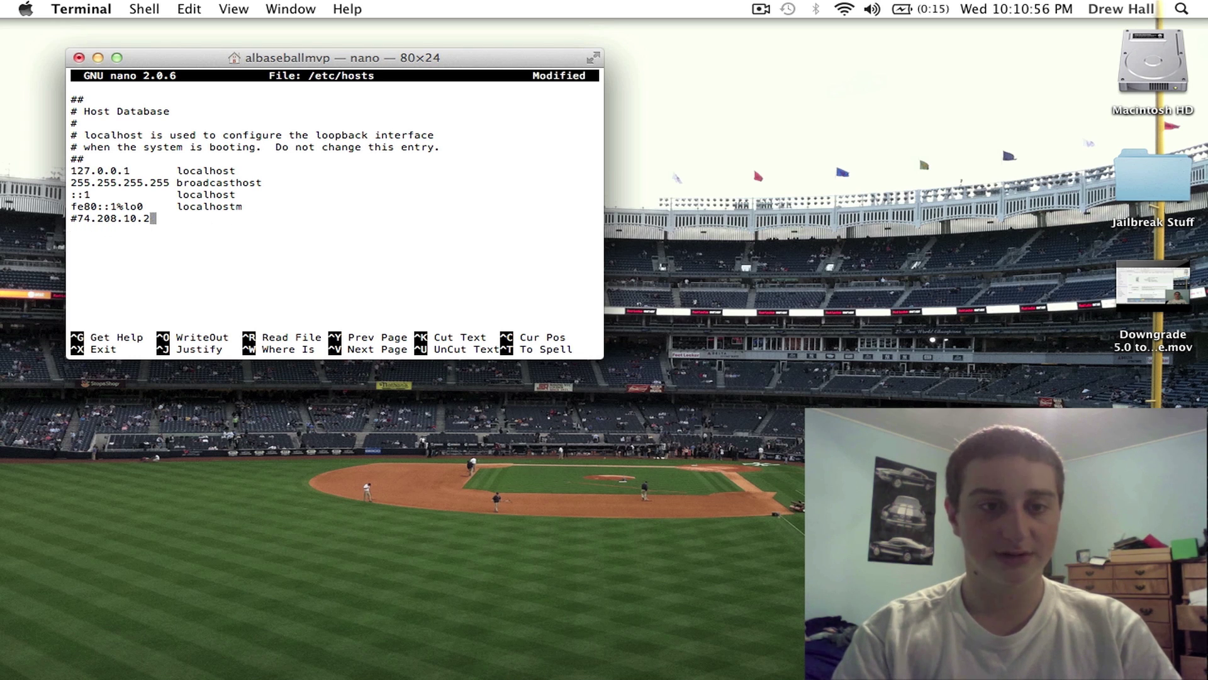
key("BackSpace")
key("BackSpace")
key("BackSpace")
key("BackSpace")
key("BackSpace")
key("BackSpace")
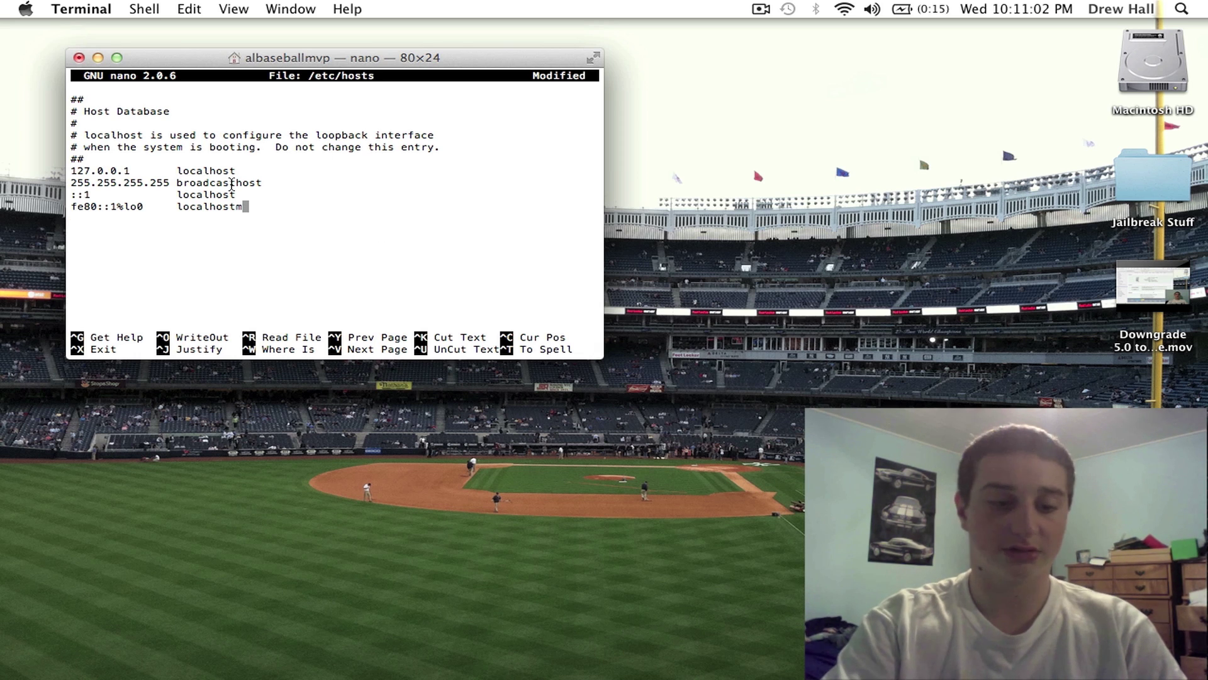
- Save the edited /etc/hosts in nano and quit Terminal
key("ctrl+x")
key("y")
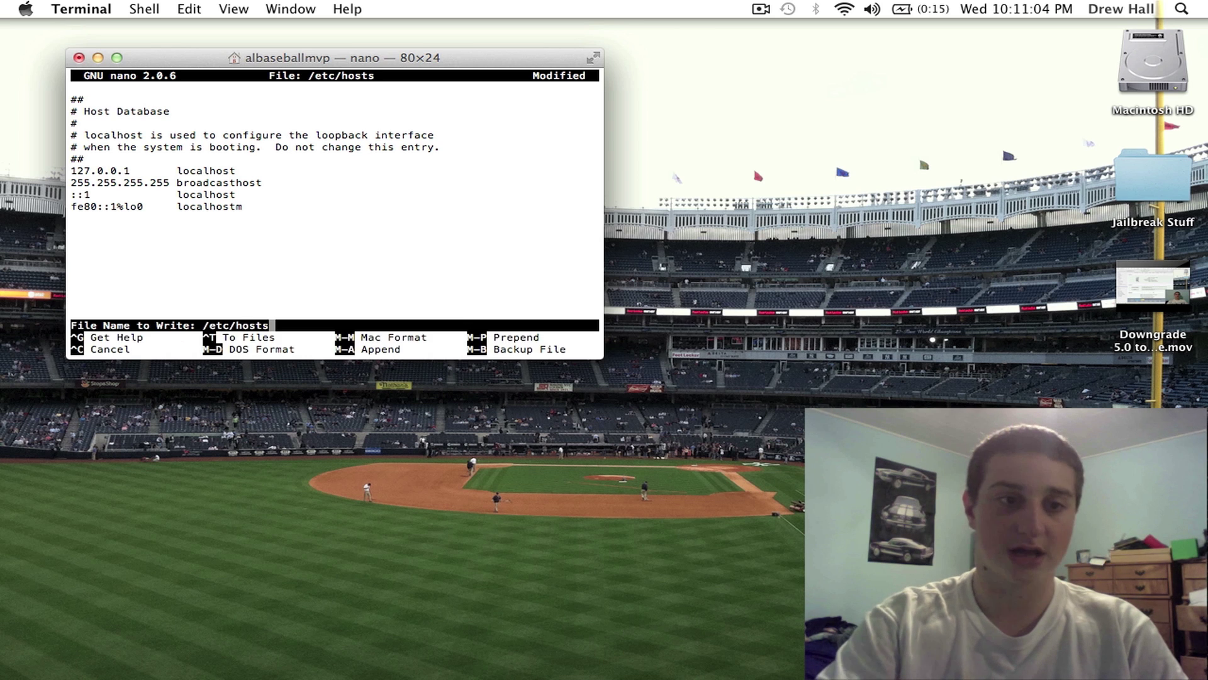
key("Return")
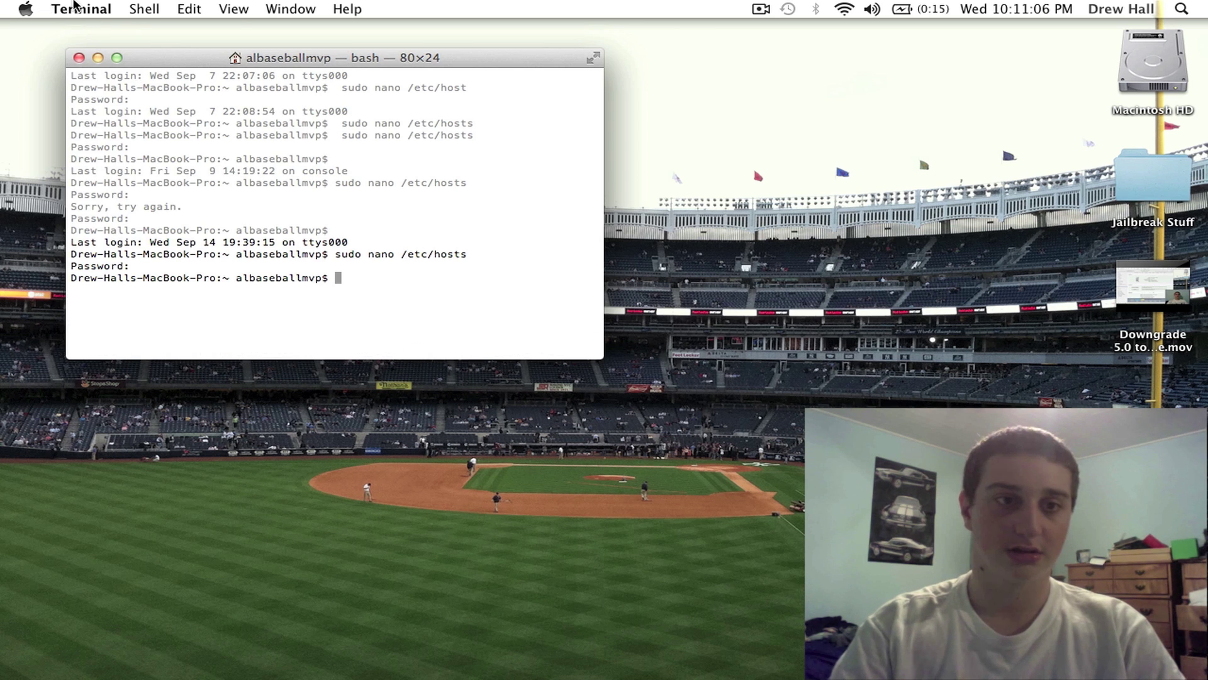
left_click(74, 6)
left_click(105, 183)
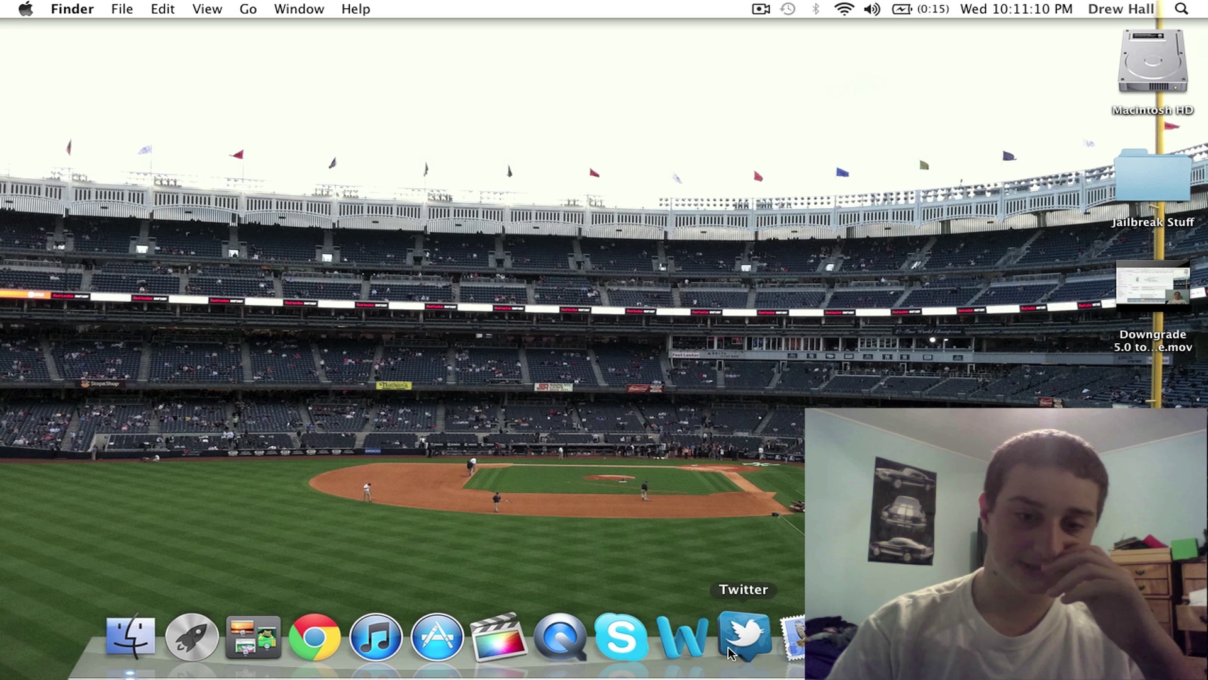
- Relaunch iTunes, select the iPhone under Devices, and dismiss the recovery-mode alert
left_click(364, 636)
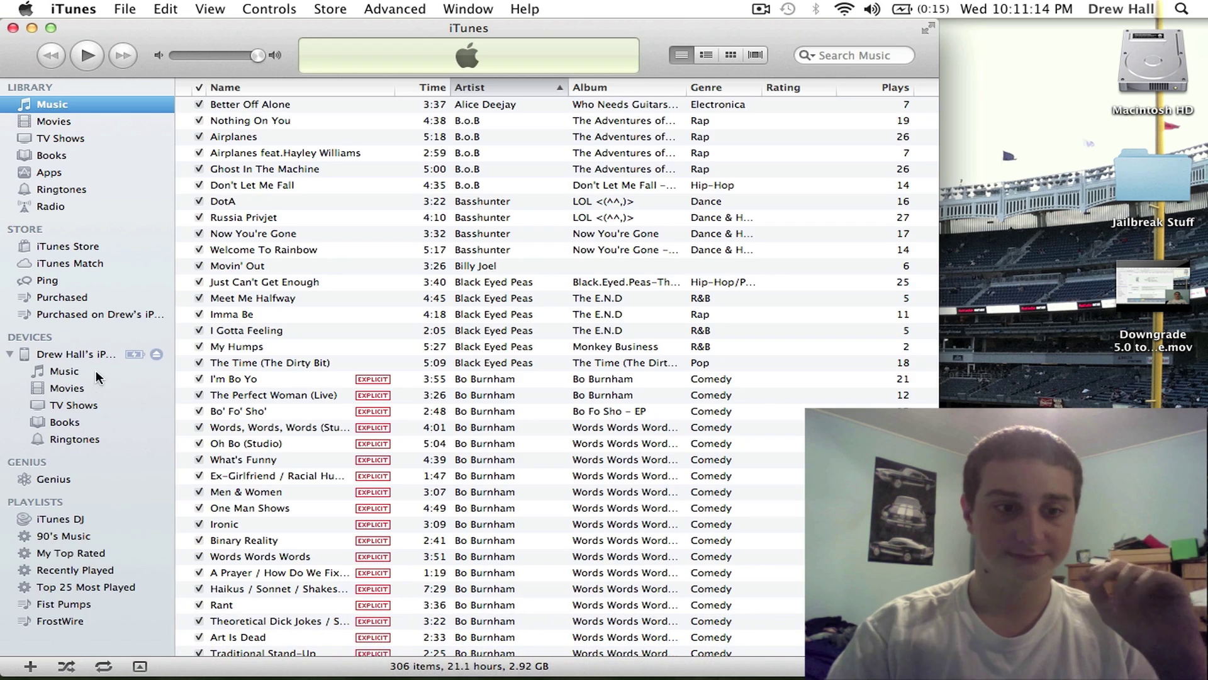
left_click(95, 355)
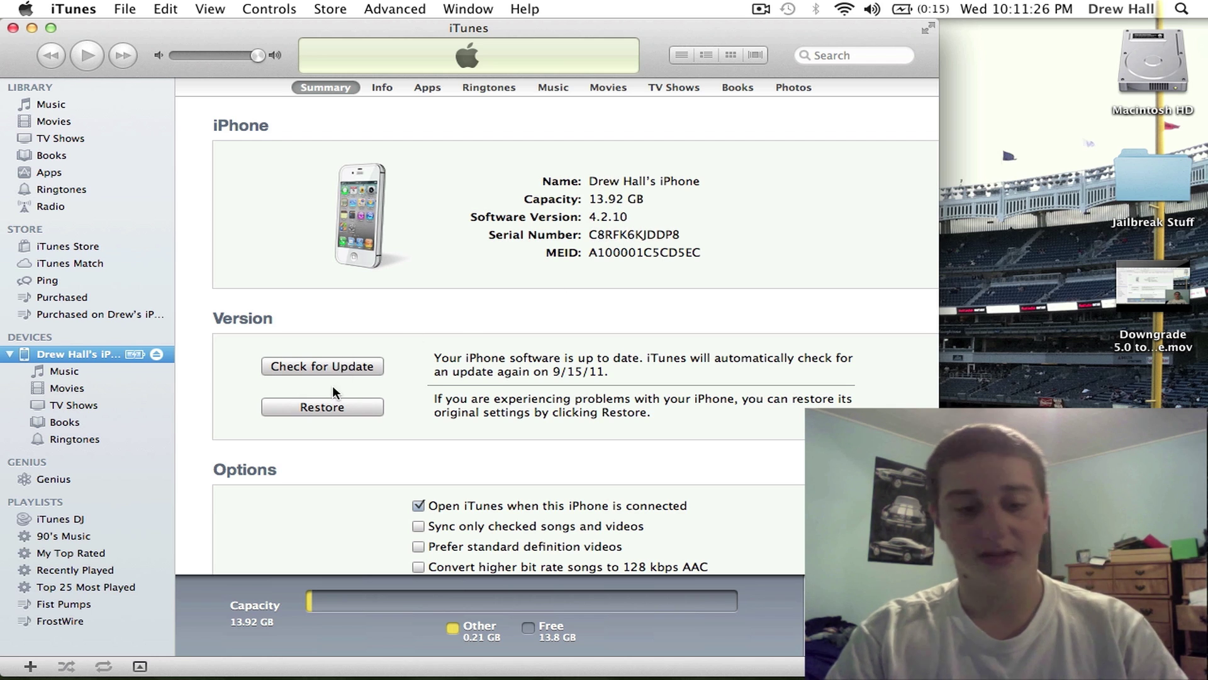
key("alt")
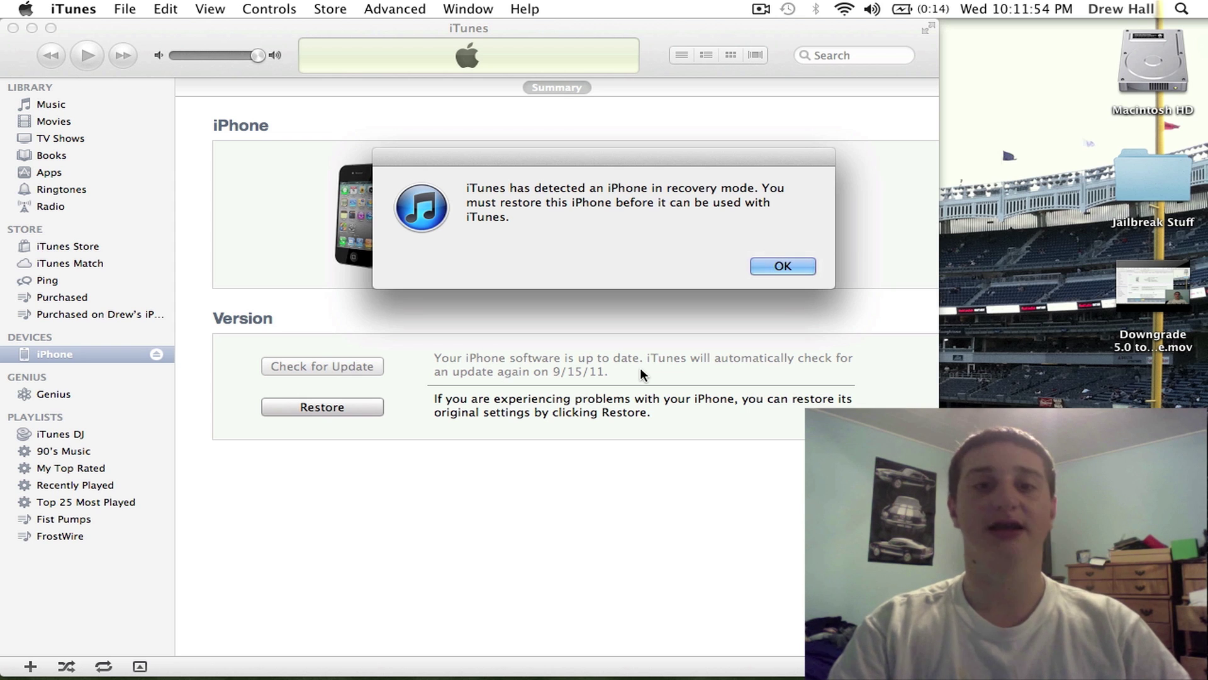
left_click(800, 270)
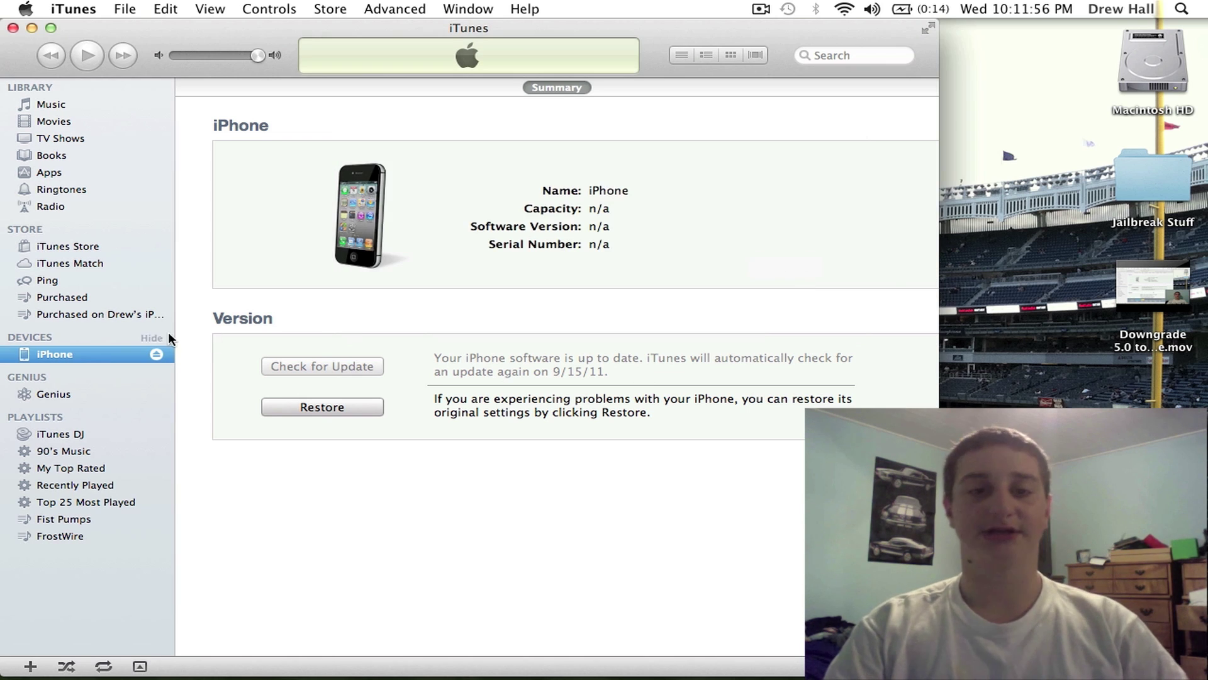